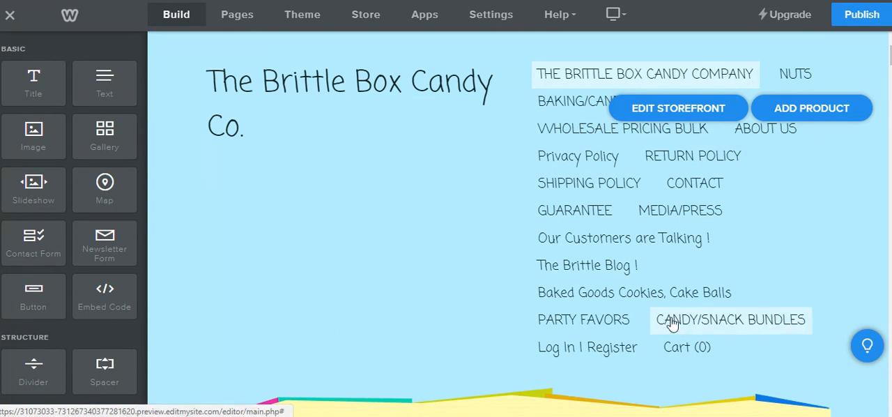
Open the store's product list and start adding a new product
mouse_move(473, 146)
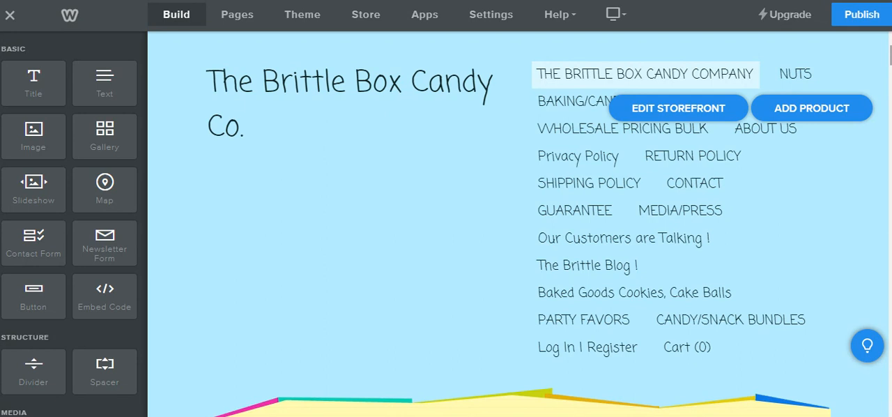
left_click_drag(891, 55, 891, 59)
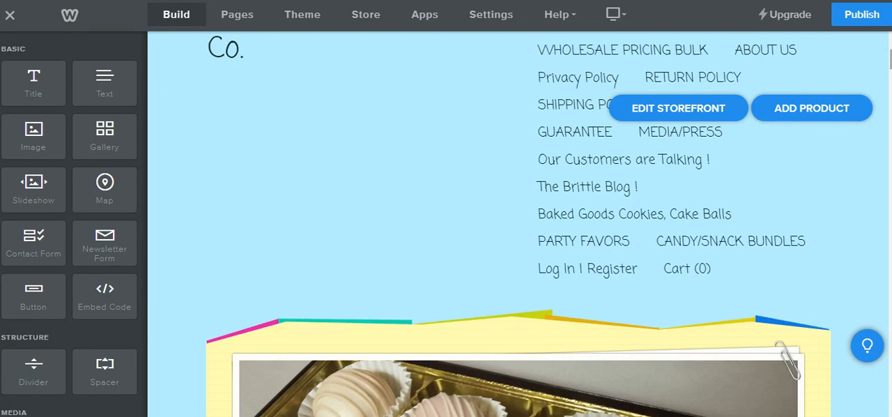
scroll(519, 223, "up", 3)
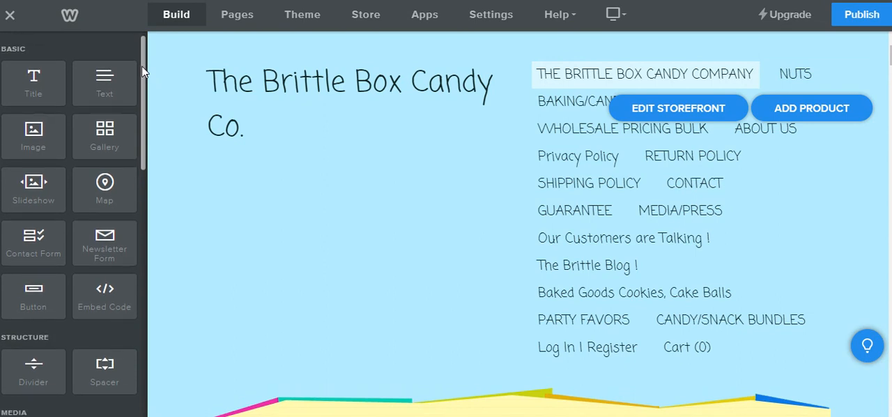
left_click(366, 18)
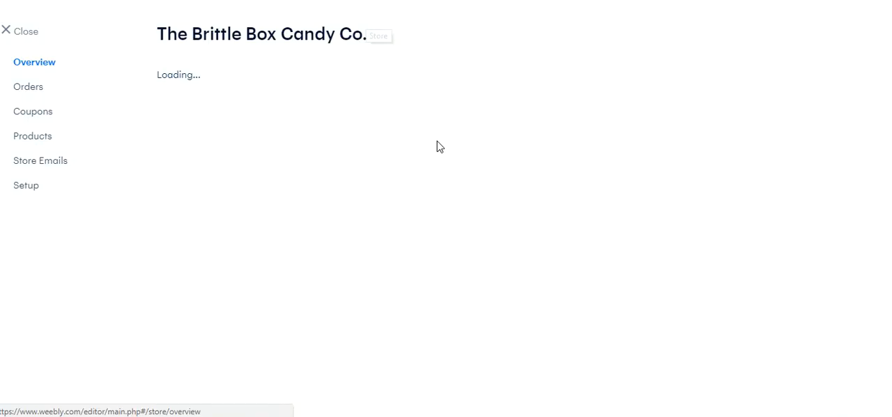
left_click(38, 138)
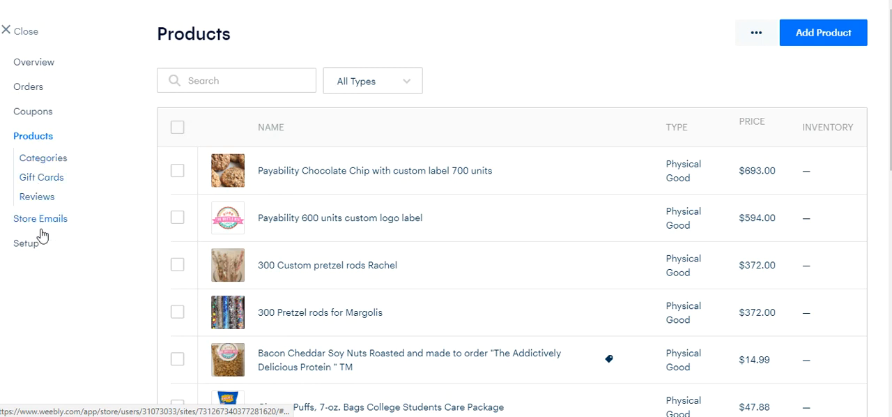
left_click(826, 36)
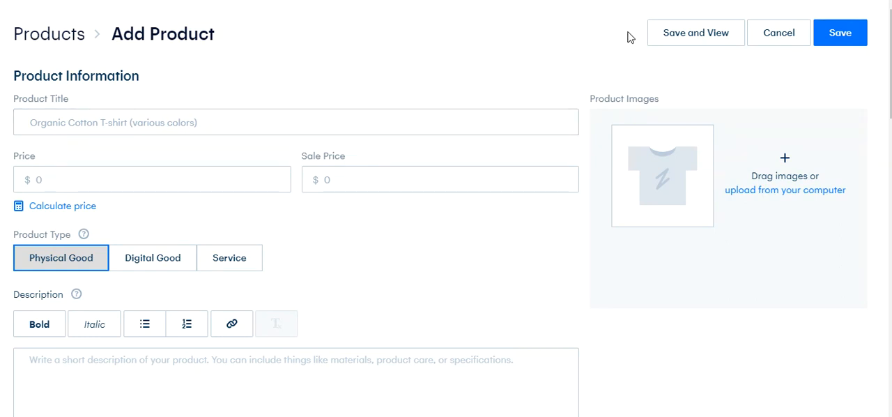
Enter the product title Cake Balls Vanilla Cream cake 12 Pack
left_click(325, 123)
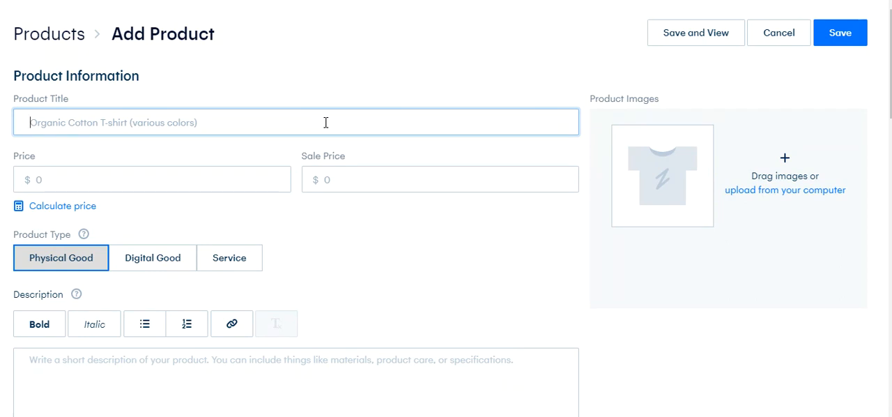
type("C")
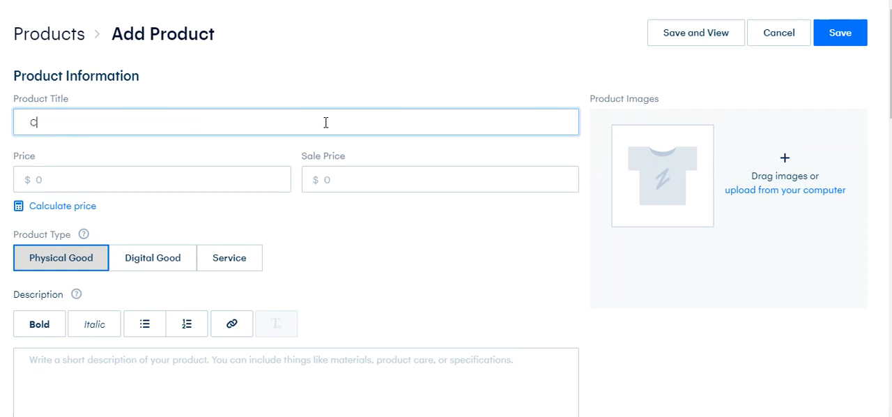
type("ake Balls")
type("Vanilla Cream cake ")
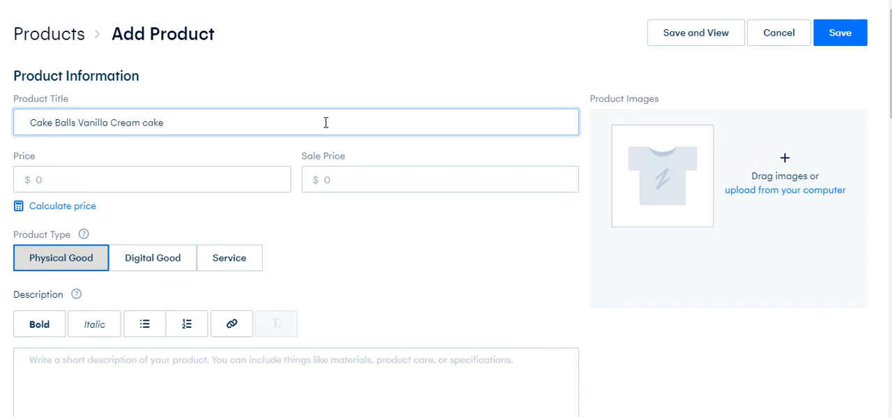
type("12 Pack")
Set the price to 24.99 and the sale price to 21.99
left_click(167, 180)
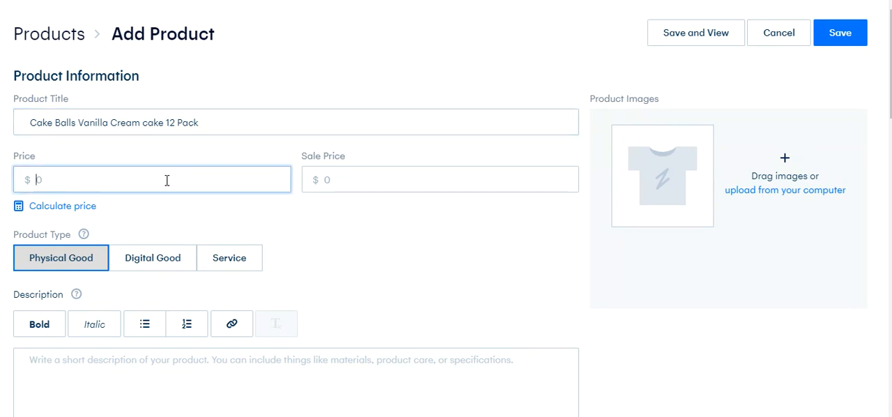
type("24.99")
key("Tab")
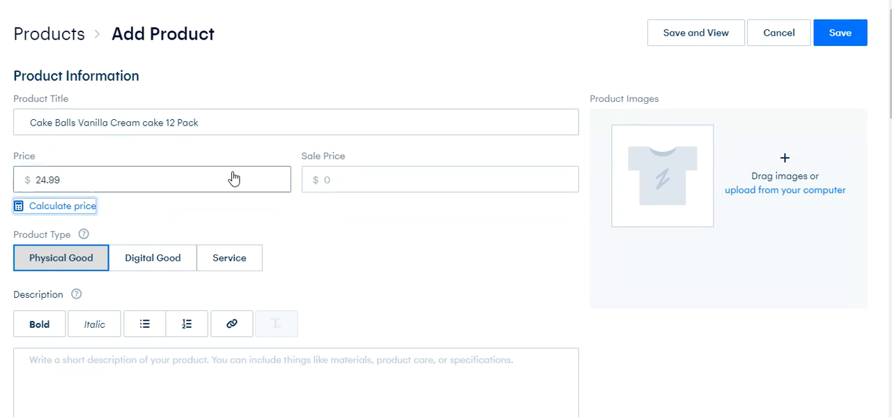
left_click(367, 178)
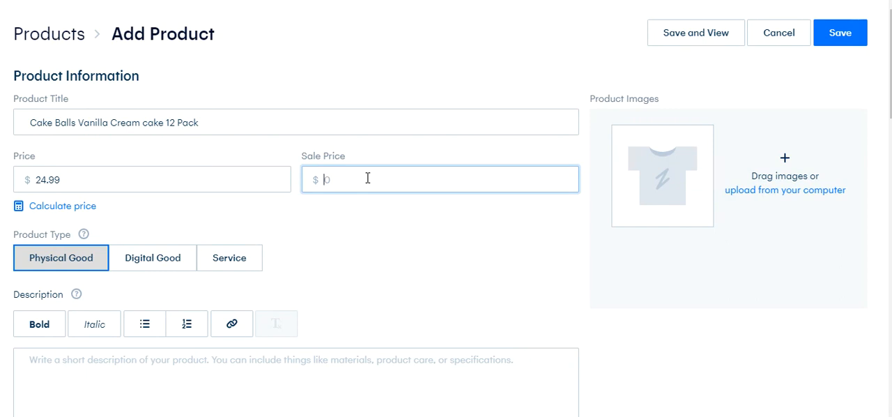
type("21.99")
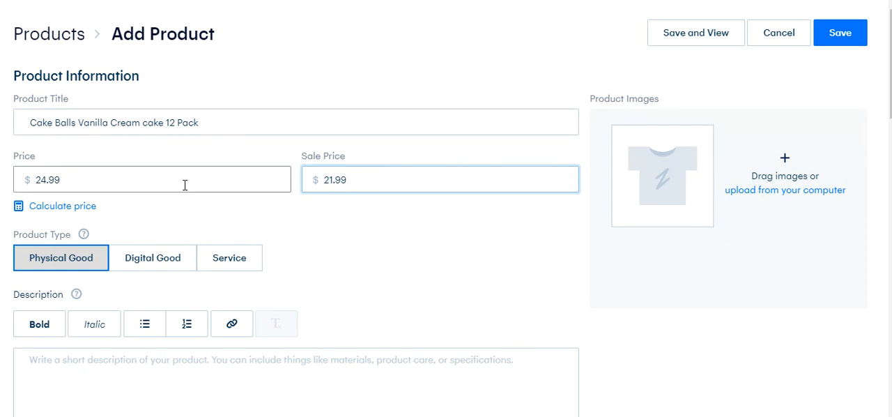
Change the regular price to 29.99
left_click(61, 180)
double_click(61, 181)
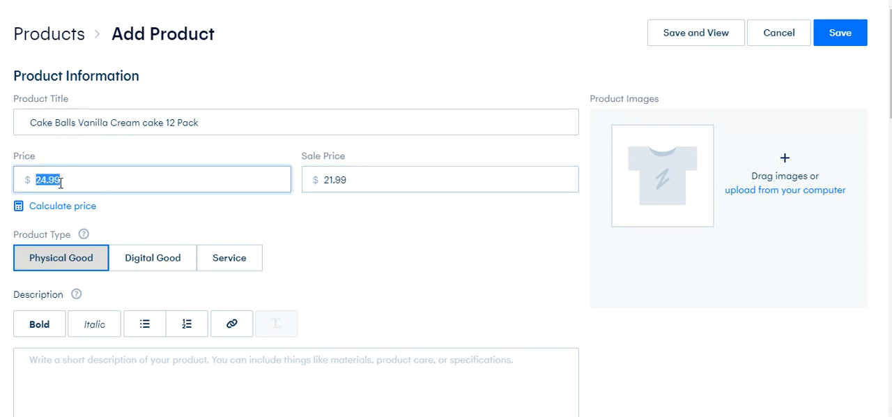
type("29.99")
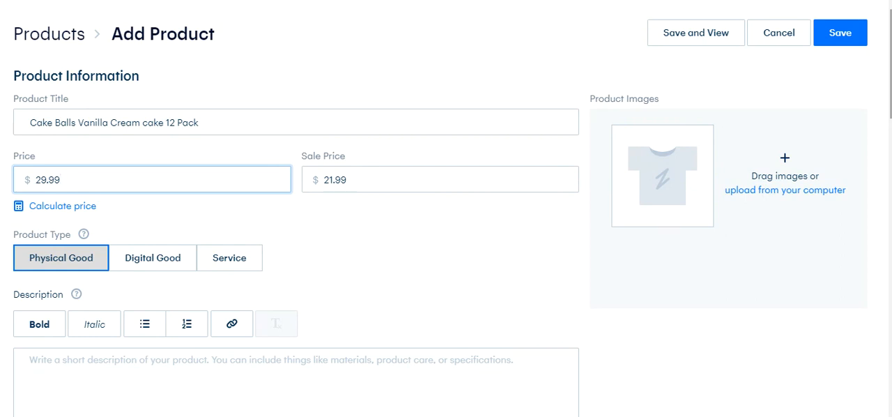
Upload the photo 5-8-2017 416 from the Pictures CAKE BALLS folder as the product image
mouse_move(891, 62)
left_mouse_down()
mouse_move(891, 83)
mouse_move(891, 56)
left_mouse_up()
left_click(814, 196)
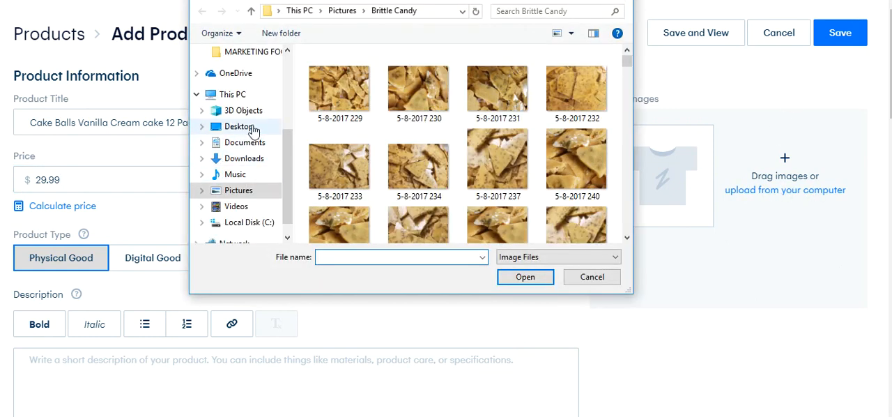
left_click(245, 193)
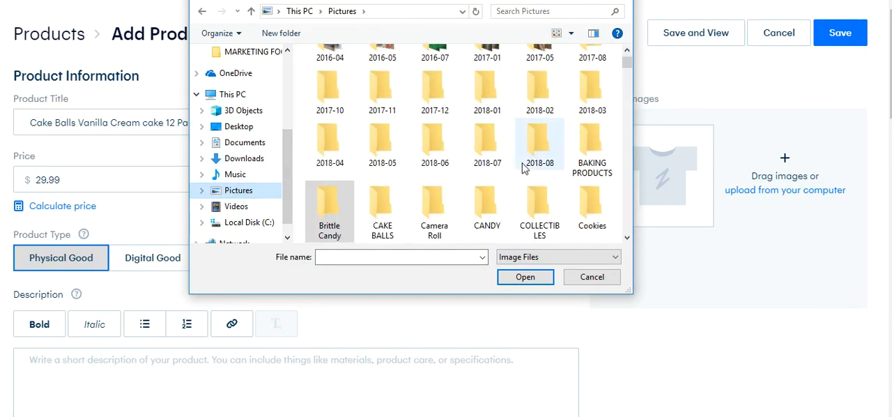
scroll(630, 67, "down", 2)
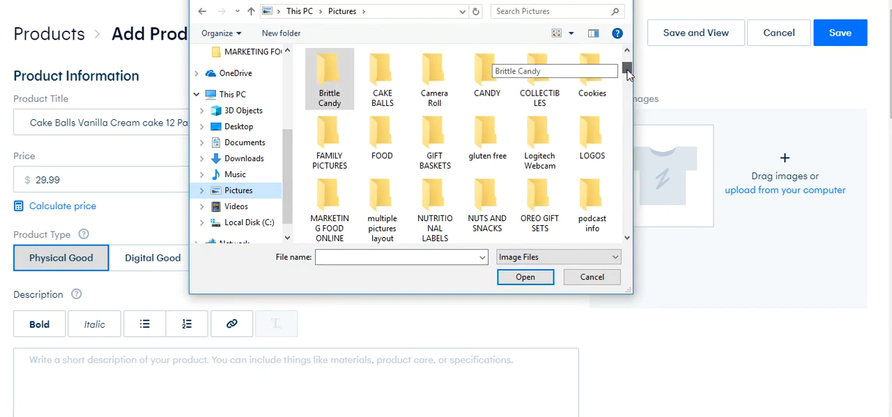
double_click(384, 97)
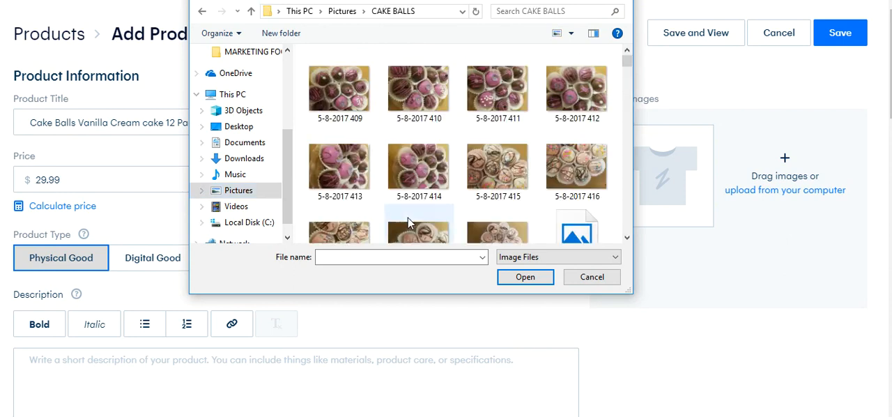
double_click(581, 167)
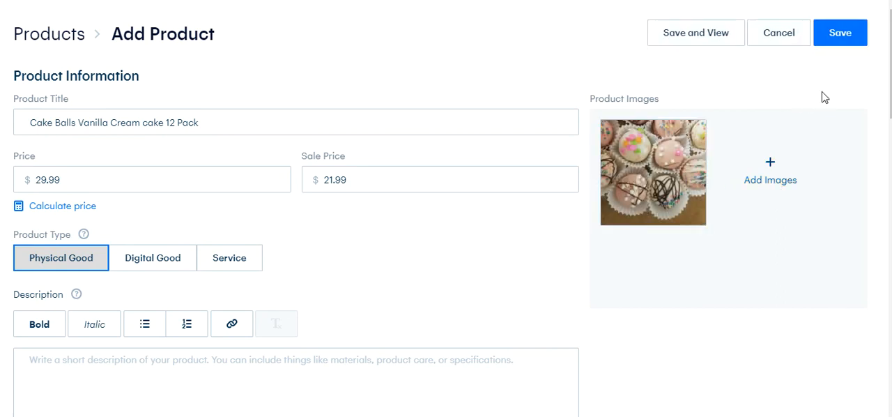
Add a second product image, 5-8-2017 430, from the CAKE BALLS folder
left_click(765, 180)
scroll(625, 113, "down", 3)
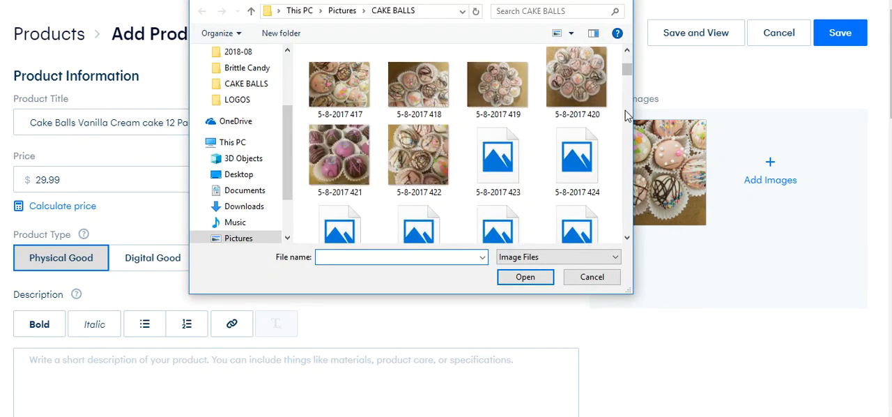
scroll(627, 116, "down", 2)
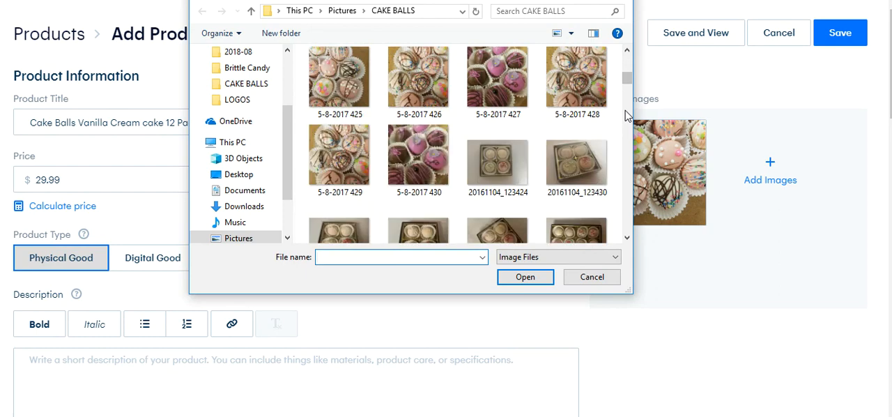
double_click(422, 167)
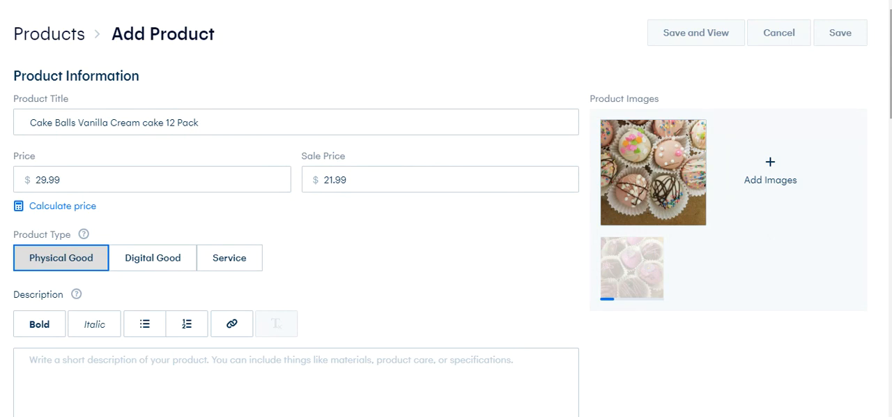
scroll(446, 213, "down", 3)
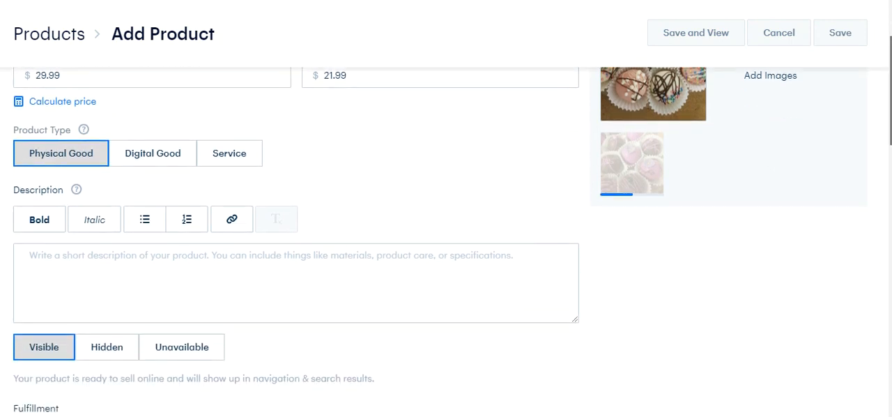
scroll(446, 213, "up", 3)
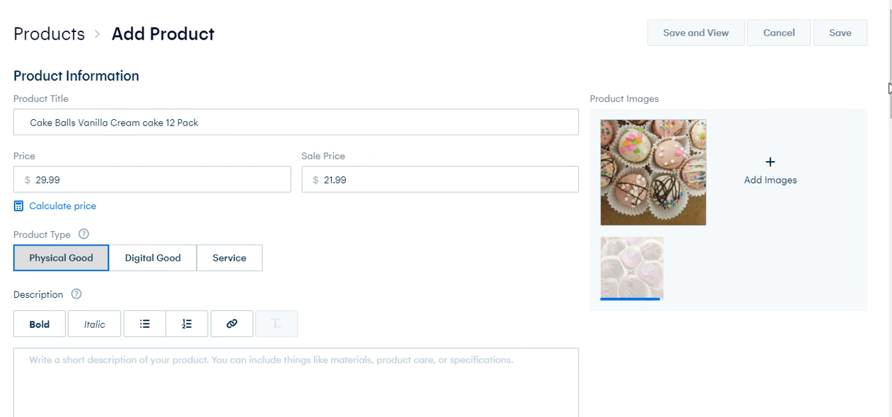
scroll(447, 230, "down", 3)
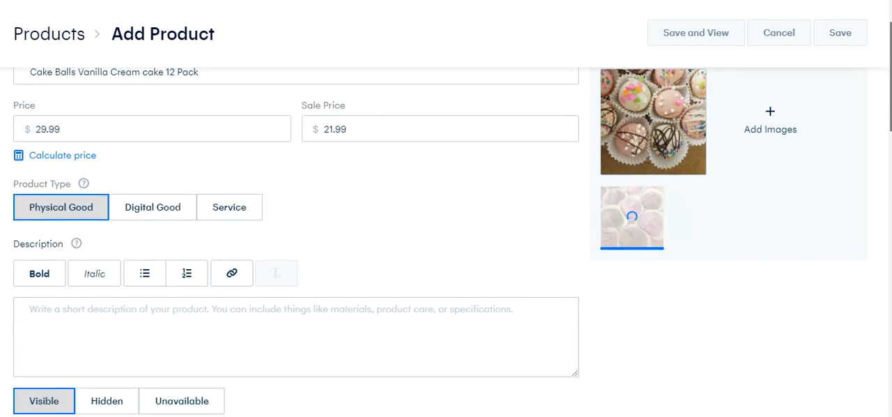
scroll(446, 244, "down", 2)
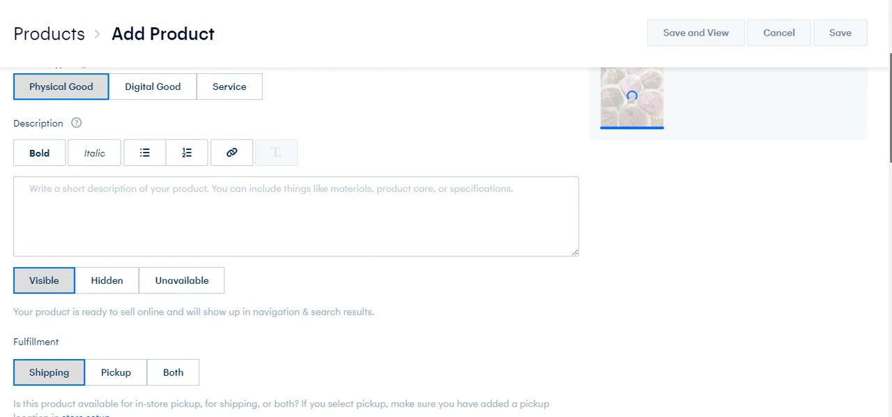
scroll(446, 230, "up", 4)
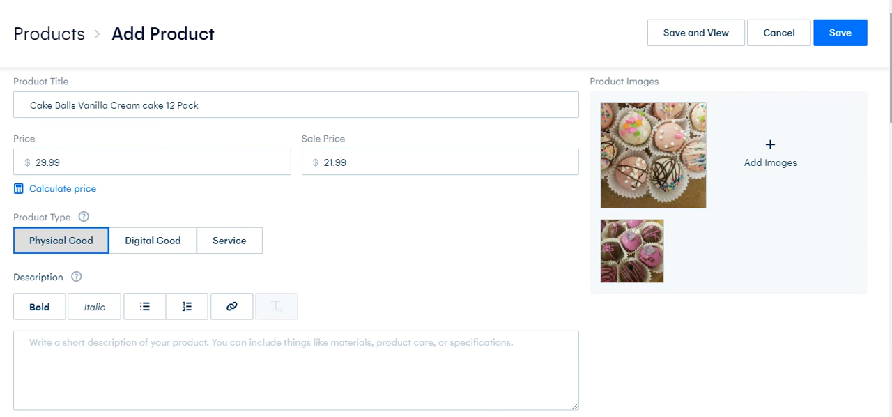
scroll(352, 135, "down", 3)
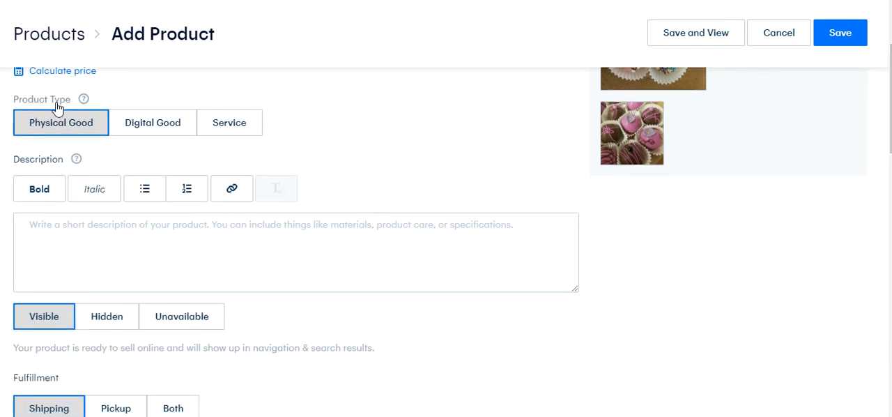
mouse_move(83, 101)
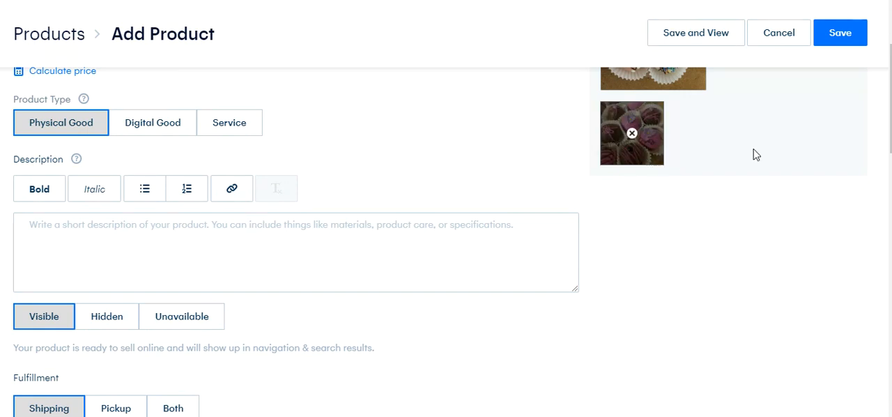
Begin the product description: "These are a hand made delicious addition to your Wedding Party. We make all items fresh to order."
scroll(891, 104, "down", 1)
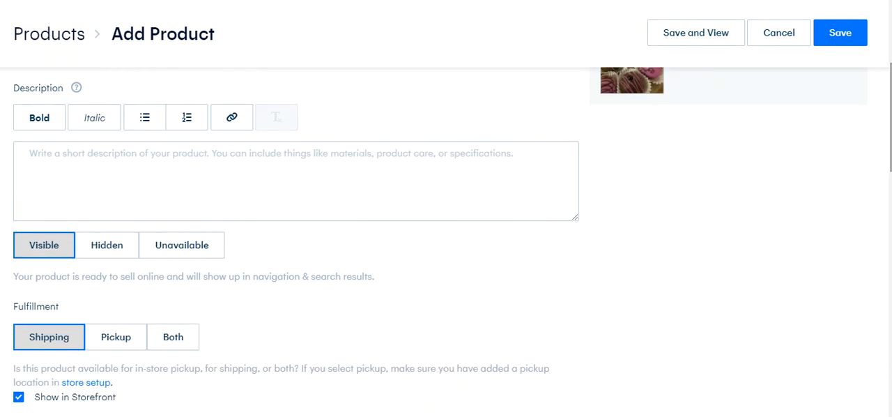
mouse_move(75, 89)
left_click(101, 160)
type("These ")
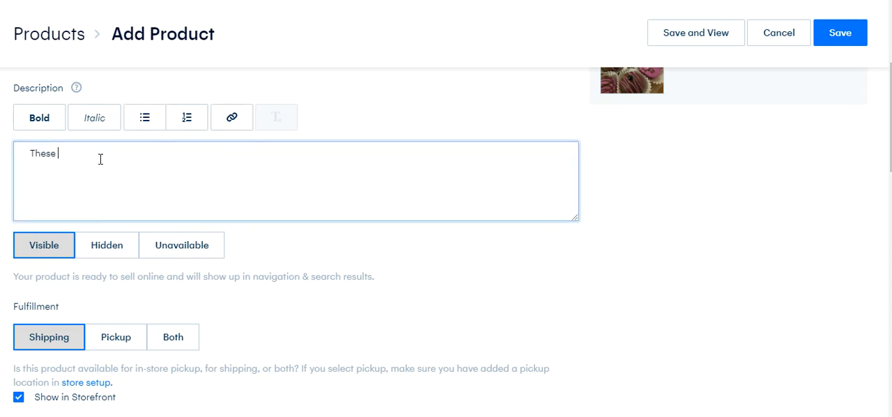
type("are a hand made delicious addt")
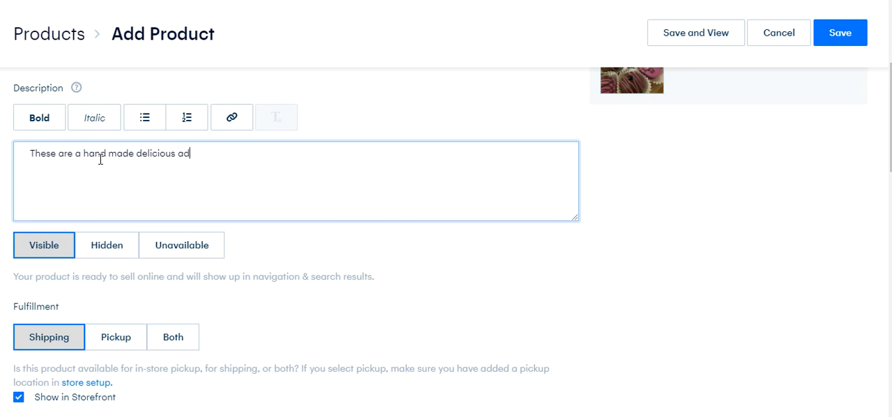
key("BackSpace")
type("ition to your Weddin")
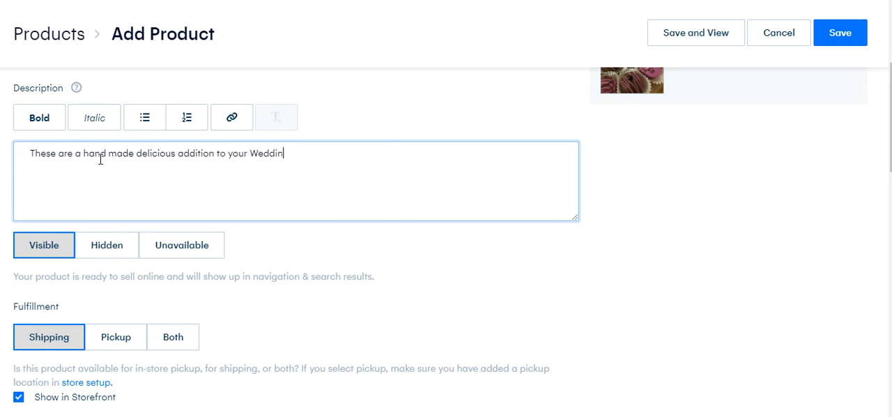
type("g Party. We make all items f")
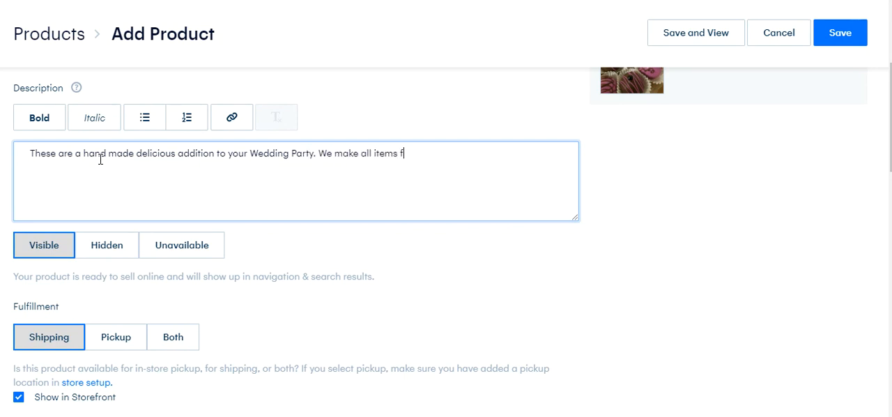
type("resh to order. Each ")
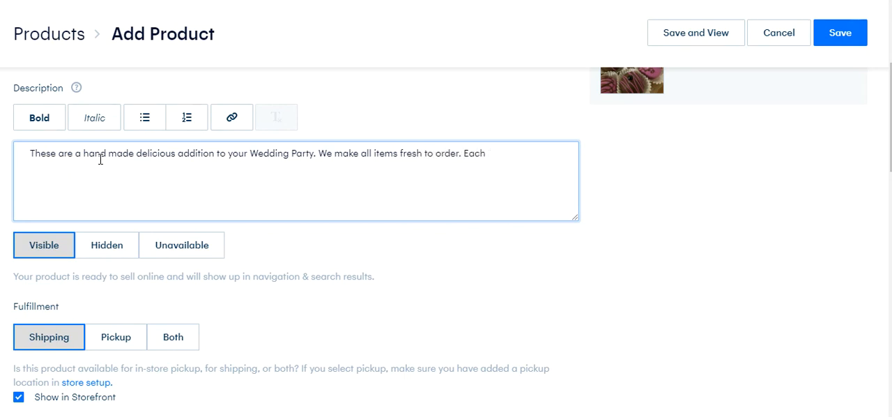
type("decadent cake ball ")
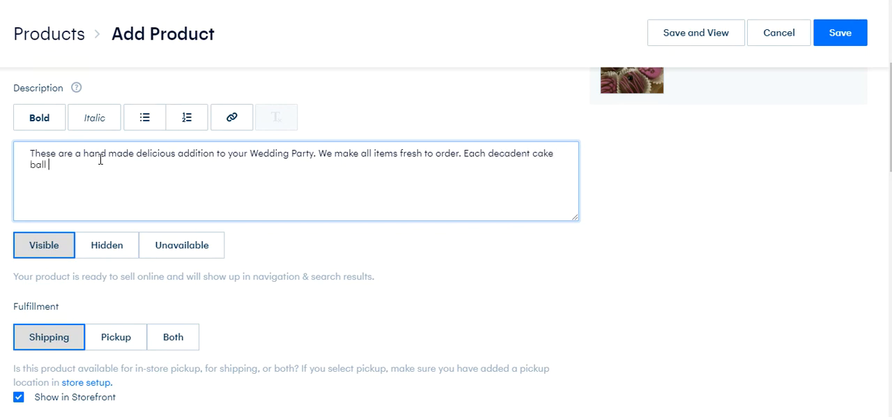
type("is made ")
type("to ")
type("make you")
key("BackSpace")
key("BackSpace")
key("BackSpace")
key("BackSpace")
key("BackSpace")
key("BackSpace")
key("BackSpace")
key("BackSpace")
key("BackSpace")
key("BackSpace")
key("BackSpace")
key("BackSpace")
key("BackSpace")
key("BackSpace")
key("BackSpace")
key("BackSpace")
key("BackSpace")
key("BackSpace")
key("BackSpace")
key("BackSpace")
key("BackSpace")
key("BackSpace")
key("BackSpace")
key("BackSpace")
key("BackSpace")
key("BackSpace")
key("BackSpace")
key("BackSpace")
key("BackSpace")
key("BackSpace")
key("BackSpace")
key("BackSpace")
key("BackSpace")
key("BackSpace")
key("BackSpace")
key("BackSpace")
key("BackSpace")
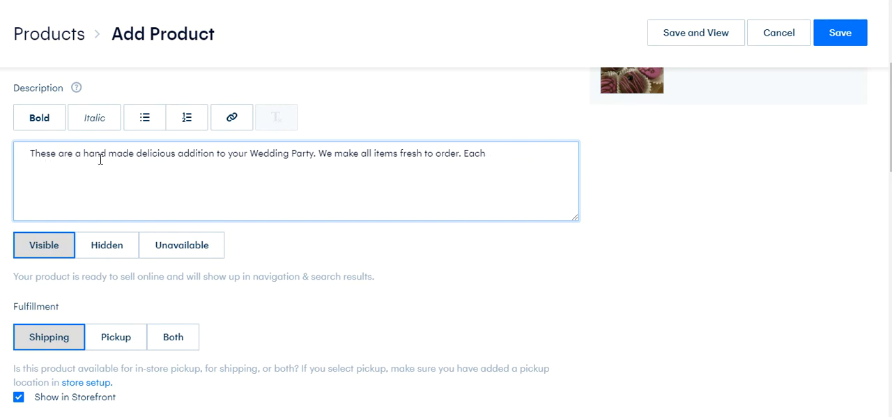
key("BackSpace")
key("BackSpace")
Add "If you need more than 12 cake balls we also offer bulk pricing." to the description, correcting the misspelled "than"
type("If you need more thna 12 ")
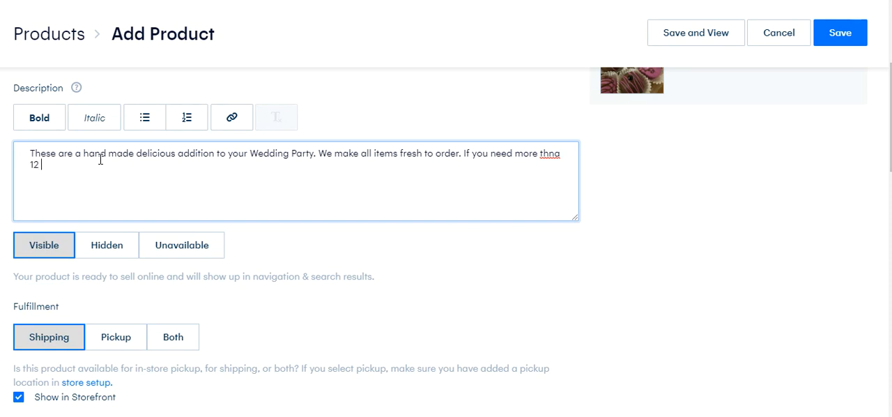
type("cake balls we also offer bulk")
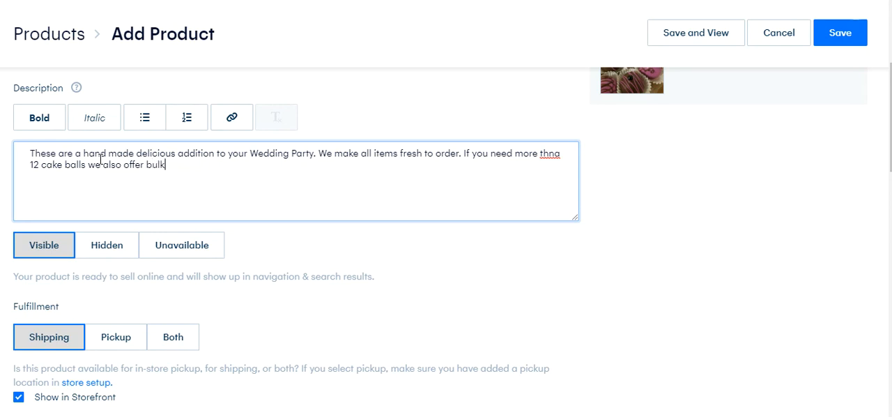
type(" price")
key("BackSpace")
type("ing.")
right_click(552, 156)
left_click(584, 165)
left_click(201, 167)
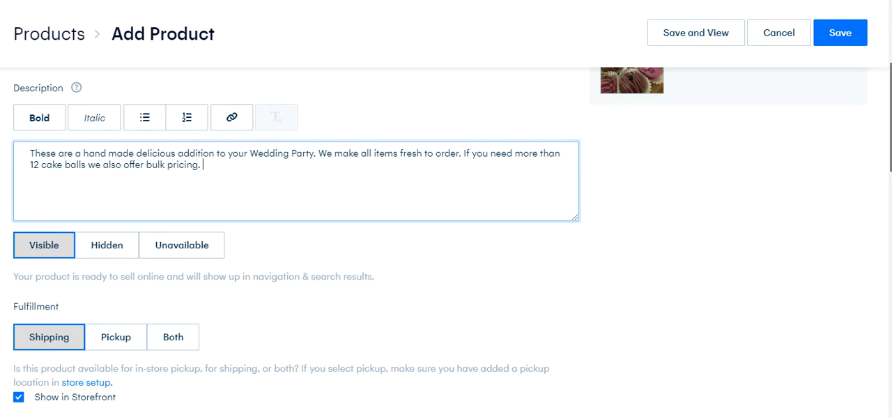
Append "Each cake ball will melt in your mouth with a soft center and chocolate coating." to the description
scroll(886, 111, "up", 1)
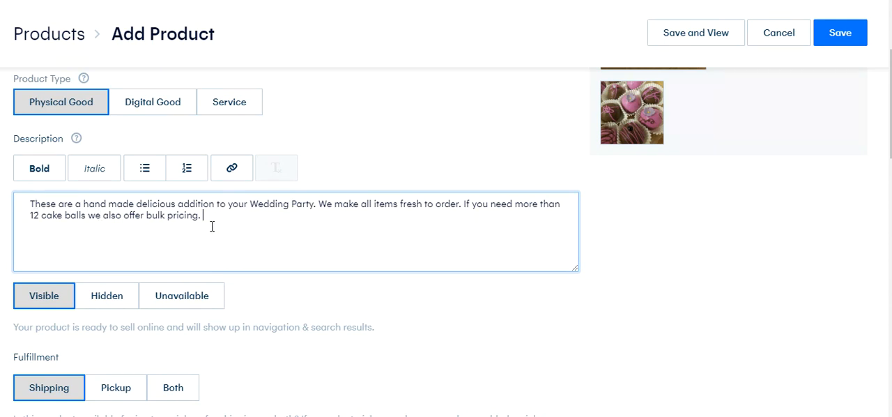
type("Each cake ball wi")
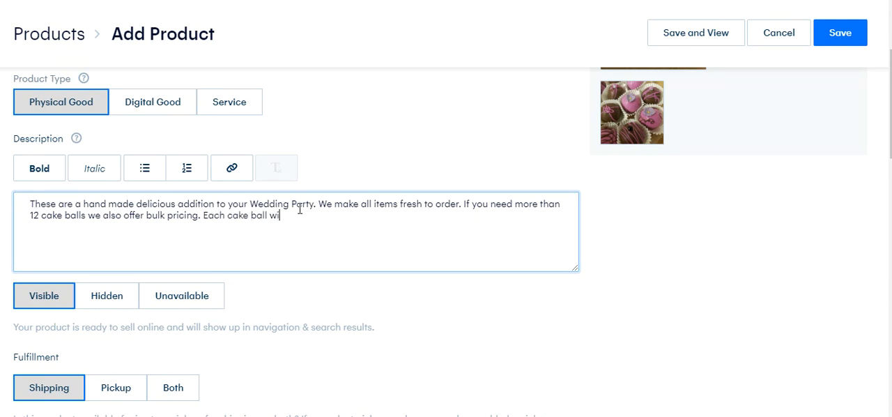
type("ll melt in your mouth with a soft cent")
key("BackSpace")
key("BackSpace")
key("BackSpace")
type("enter and")
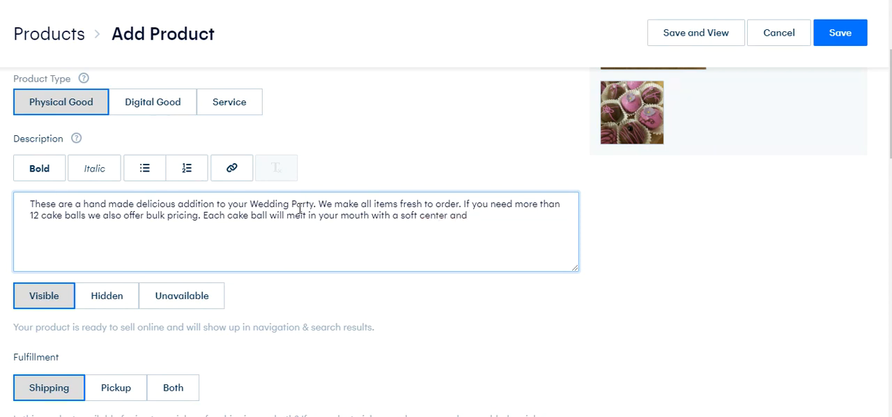
type(" chocolate coating y")
key("BackSpace")
type(". ")
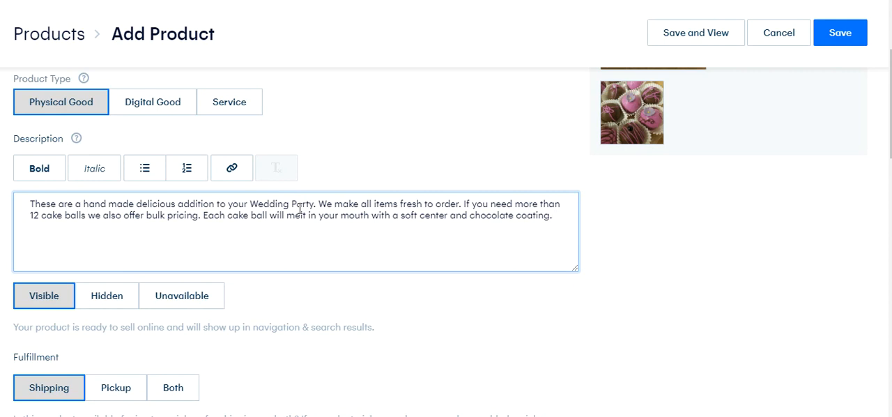
type("We offer dozens of flavors")
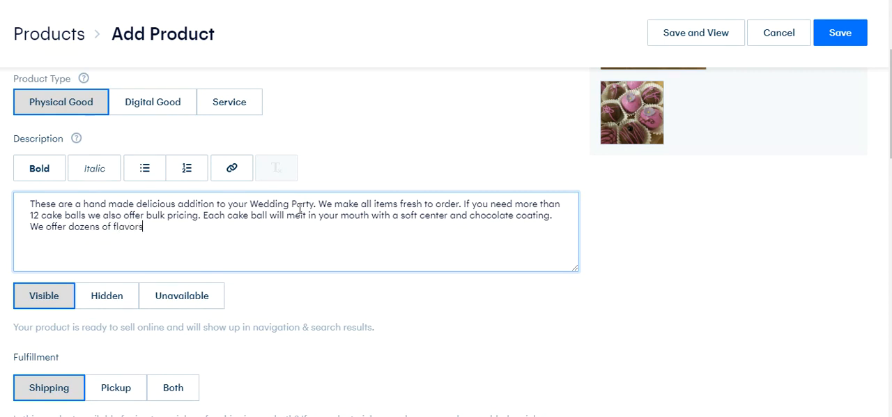
type(" to choose from.")
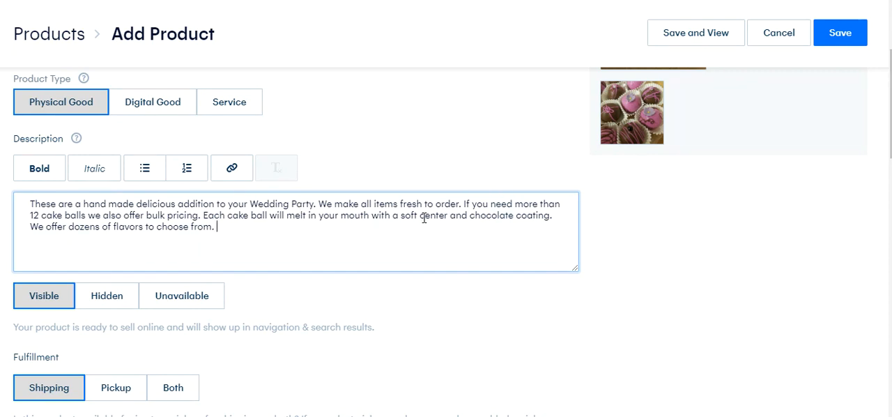
Assign the product to the CAKE BALLS category
scroll(297, 209, "down", 2)
scroll(757, 135, "down", 2)
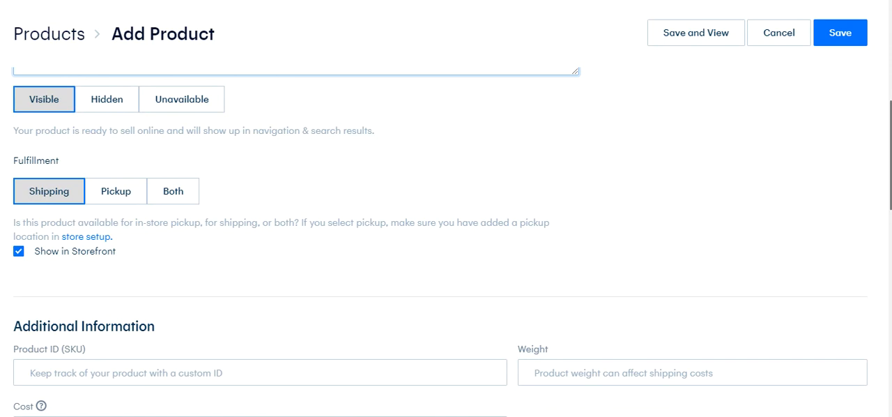
scroll(885, 140, "down", 2)
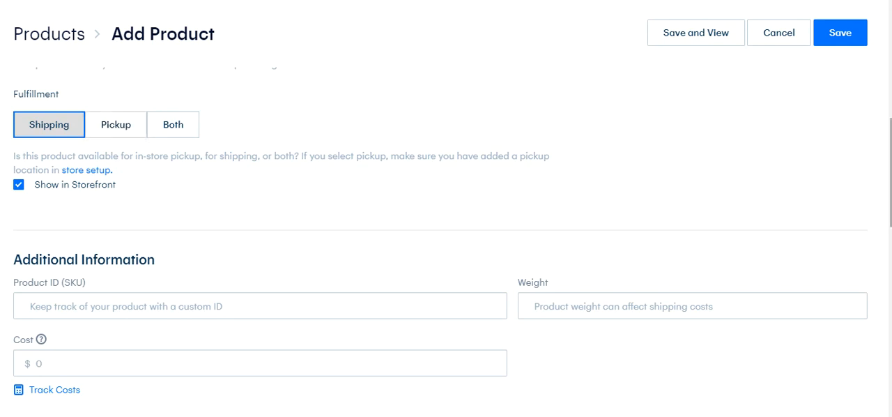
scroll(446, 230, "down", 3)
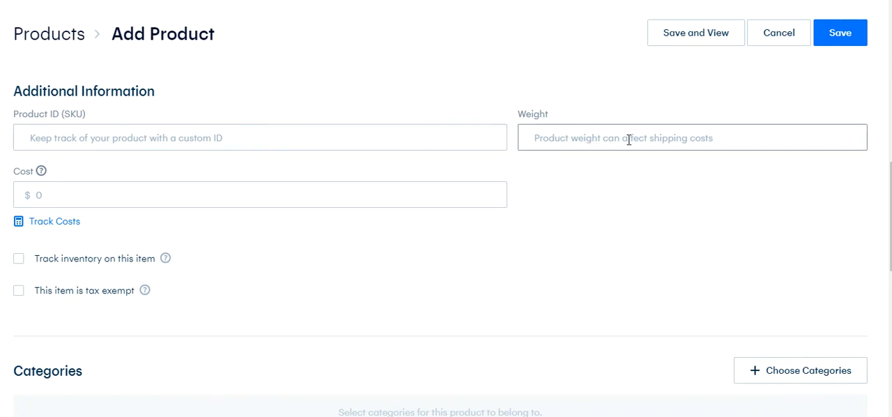
scroll(453, 244, "down", 1)
scroll(447, 210, "down", 1)
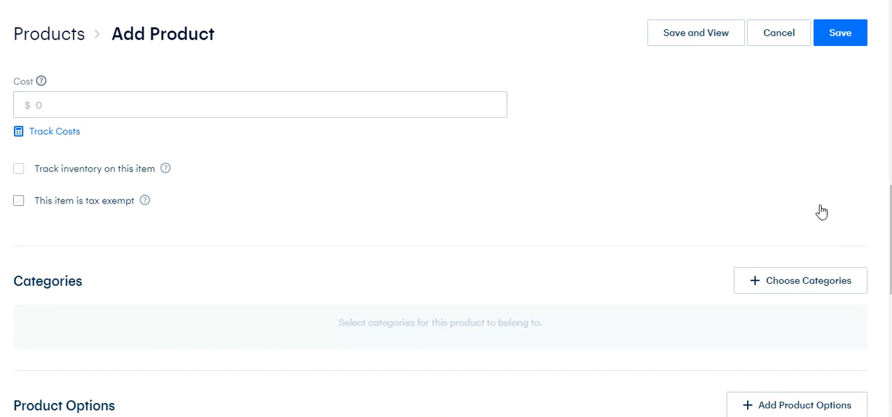
scroll(446, 209, "down", 3)
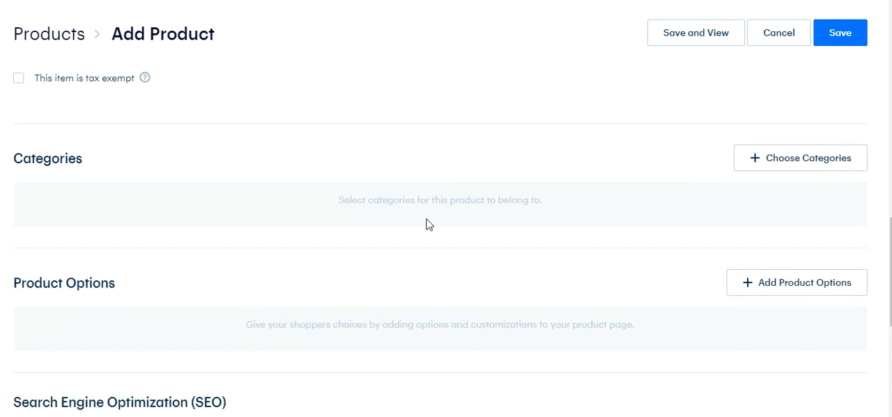
left_click(802, 170)
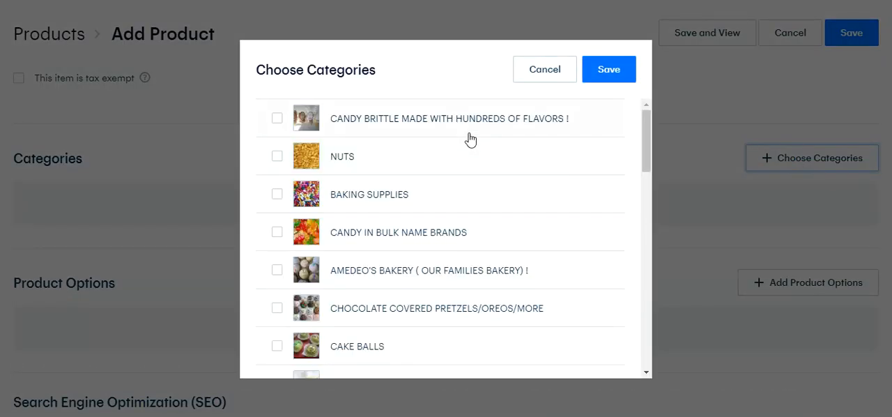
left_click_drag(651, 117, 638, 154)
left_click(373, 202)
left_click(607, 72)
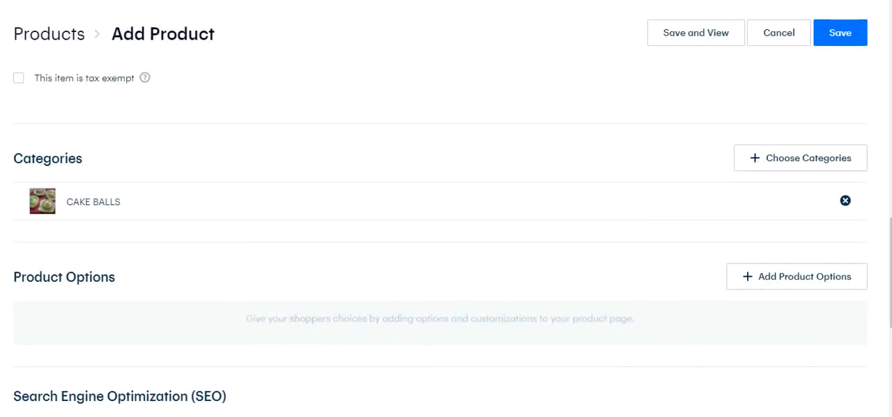
scroll(570, 218, "down", 2)
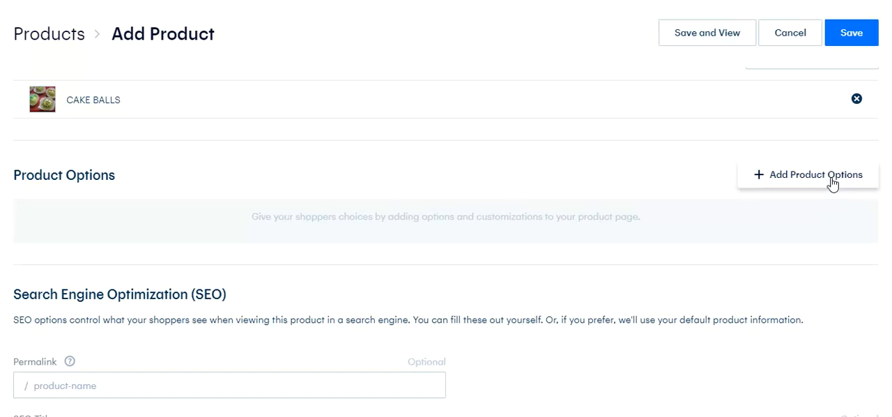
left_click(778, 179)
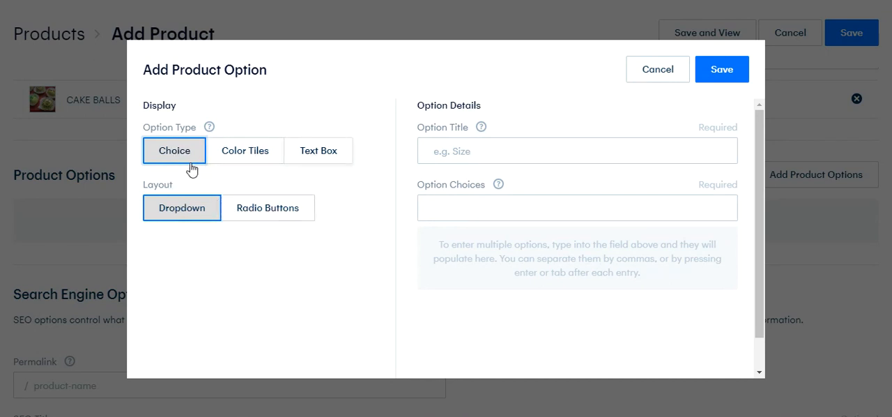
left_click(501, 153)
type("12 Cun")
key("BackSpace")
key("BackSpace")
key("BackSpace")
type("ount")
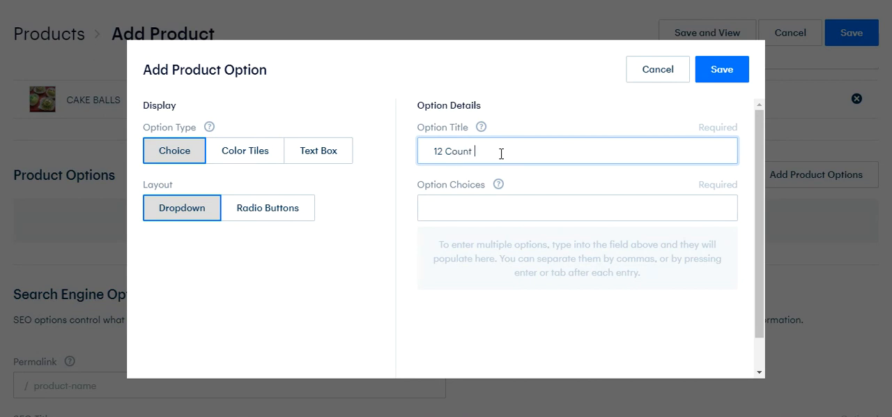
type(" 24 count")
key("BackSpace")
key("BackSpace")
key("BackSpace")
key("BackSpace")
key("BackSpace")
key("BackSpace")
key("BackSpace")
key("BackSpace")
key("BackSpace")
key("BackSpace")
key("BackSpace")
key("BackSpace")
key("BackSpace")
key("BackSpace")
key("BackSpace")
key("BackSpace")
left_click(660, 73)
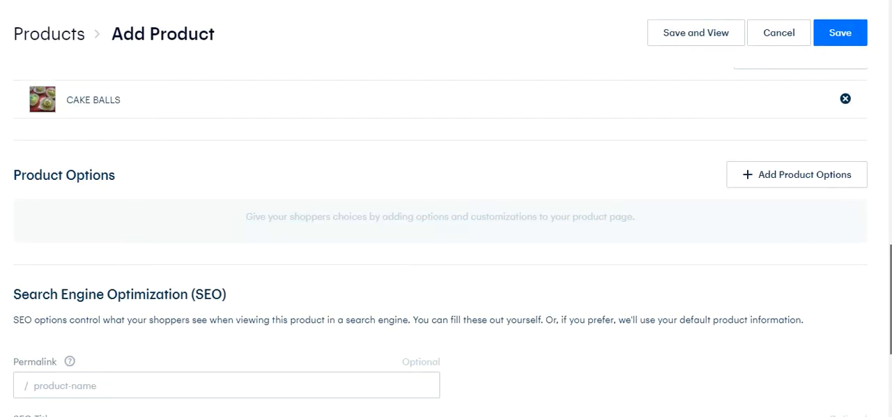
Leave the Add Product page, confirming the exit despite unsaved changes
scroll(862, 311, "down", 3)
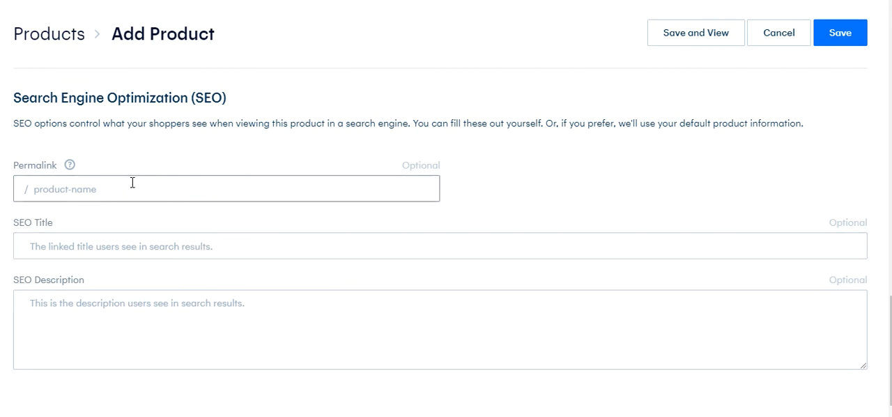
mouse_move(70, 167)
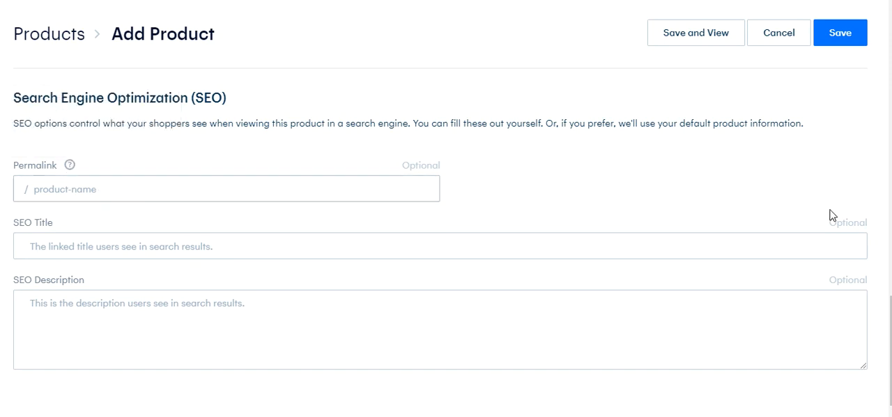
scroll(879, 335, "up", 3)
scroll(446, 244, "up", 15)
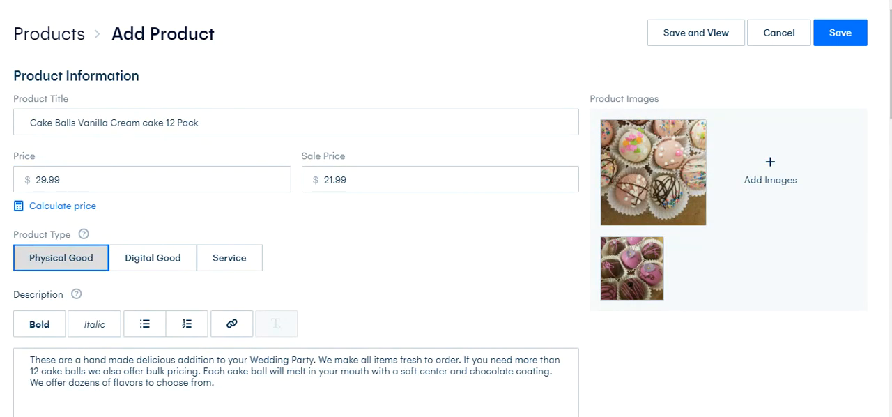
scroll(446, 244, "down", 10)
scroll(447, 244, "down", 3)
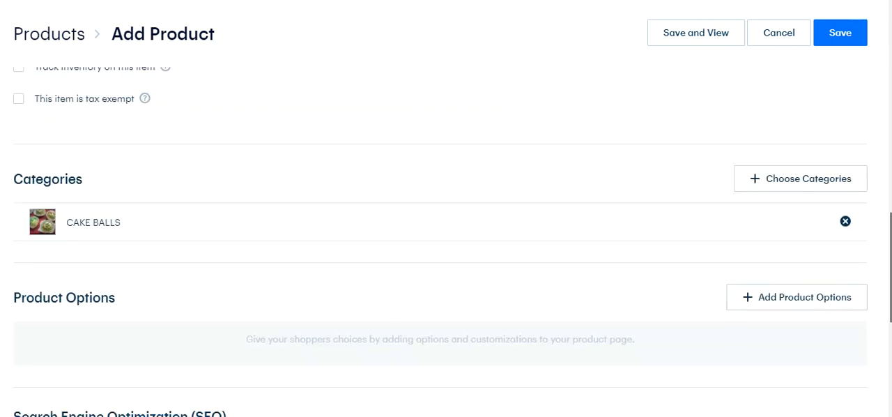
scroll(447, 245, "up", 12)
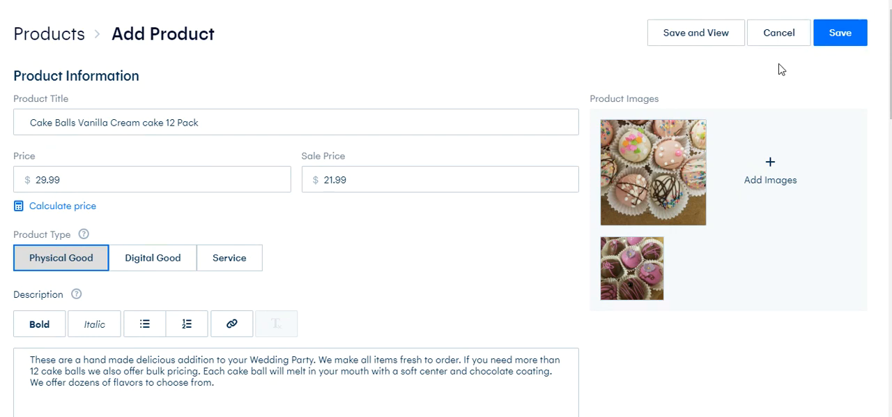
left_click(783, 39)
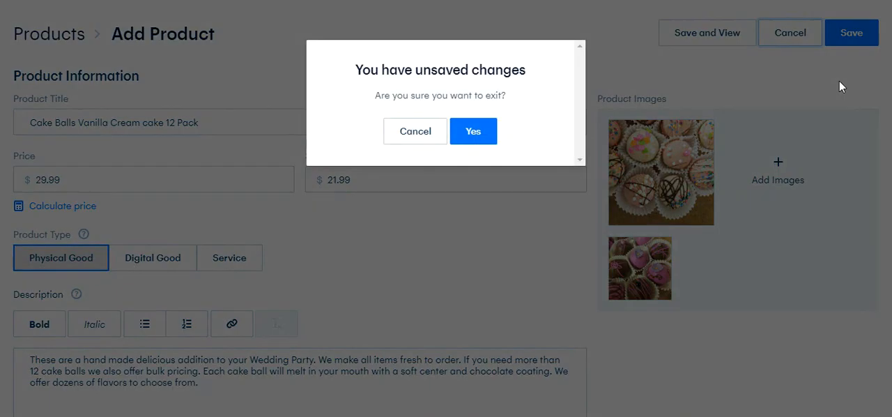
left_click(479, 139)
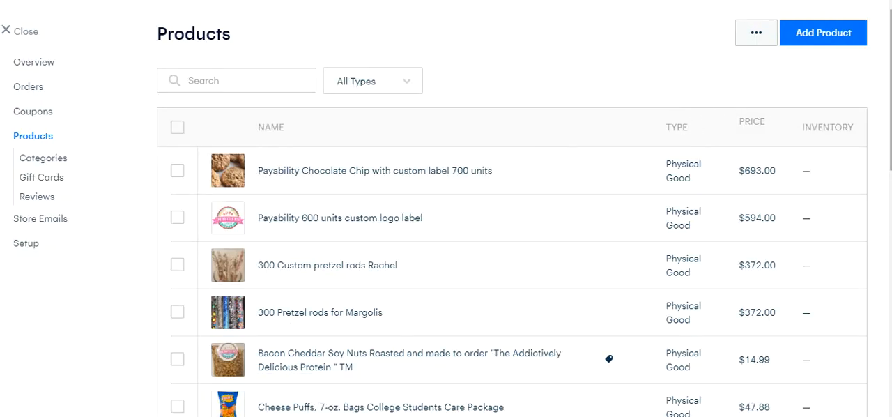
scroll(717, 155, "down", 5)
scroll(513, 242, "down", 3)
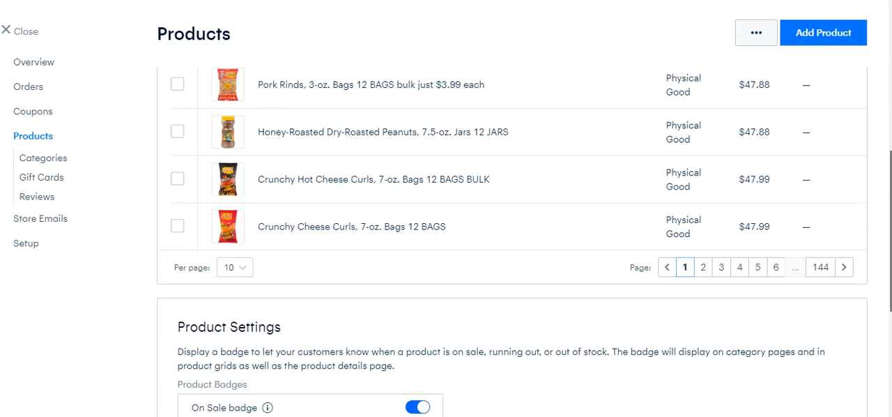
scroll(513, 242, "down", 1)
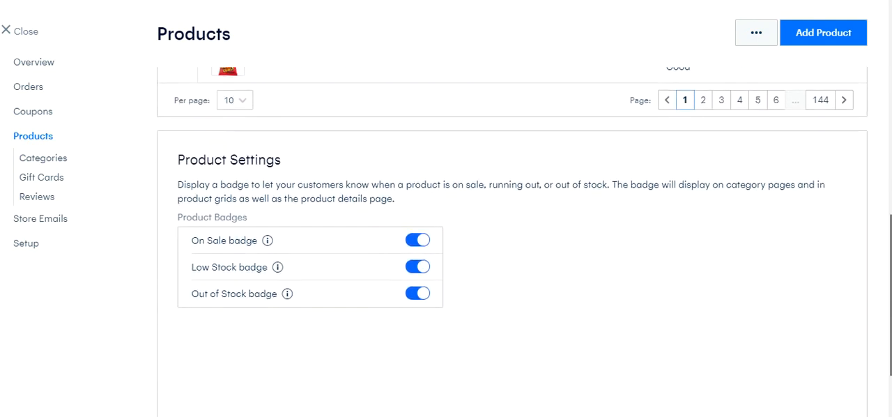